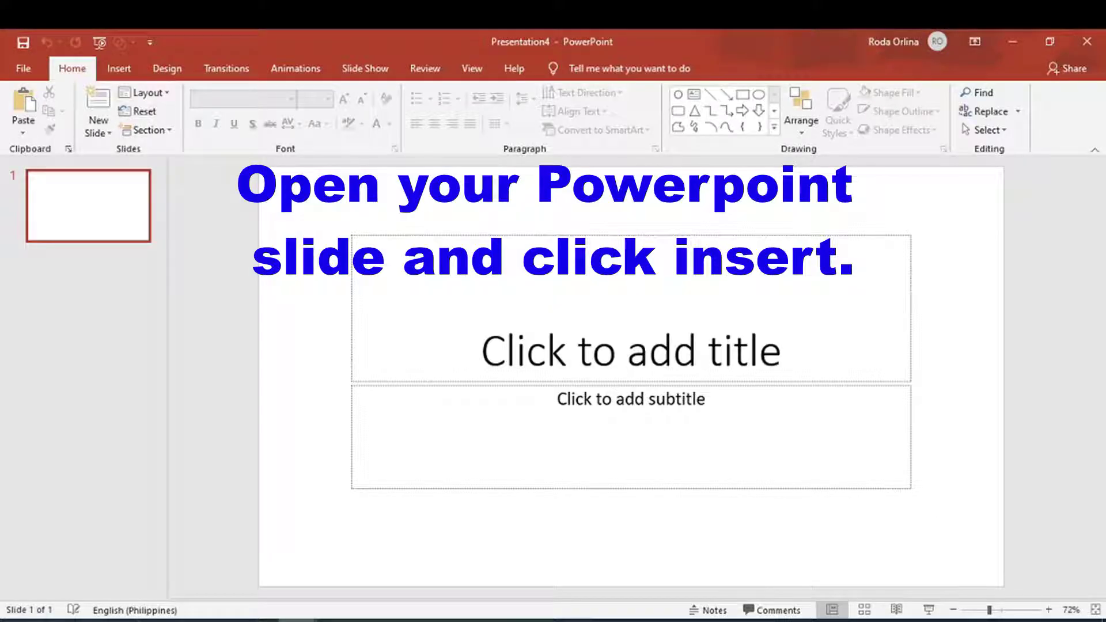
- Launch Screen Recording from the Insert ribbon so the recording toolbar appears
click(124, 76)
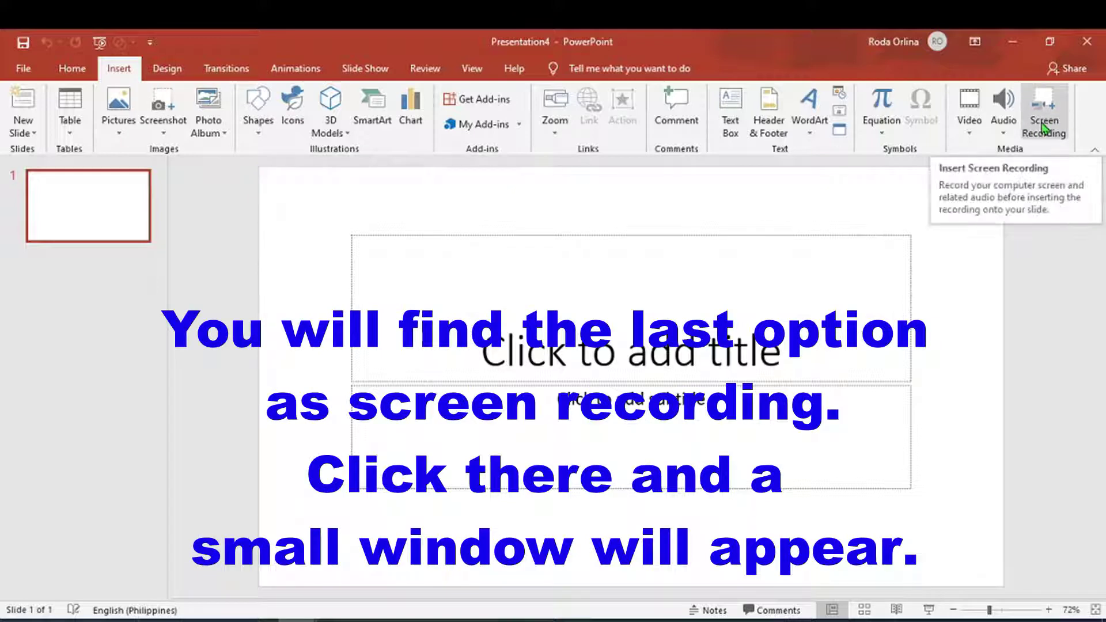
click(1043, 127)
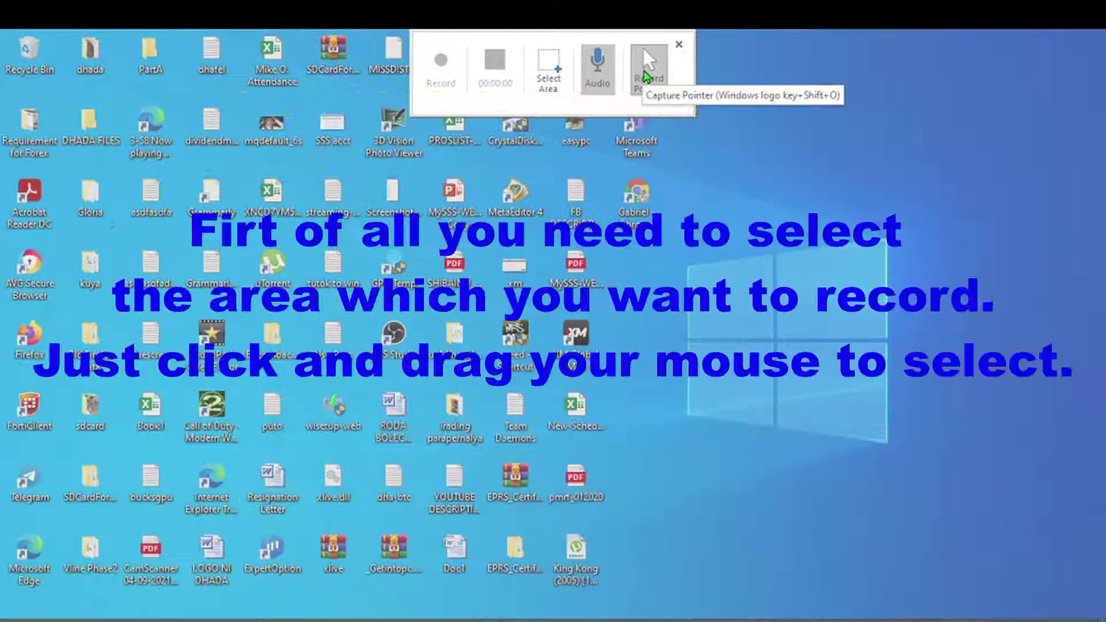
- Set the entire screen as the recording area, start recording, and open the slide's shortcut menu
click(548, 75)
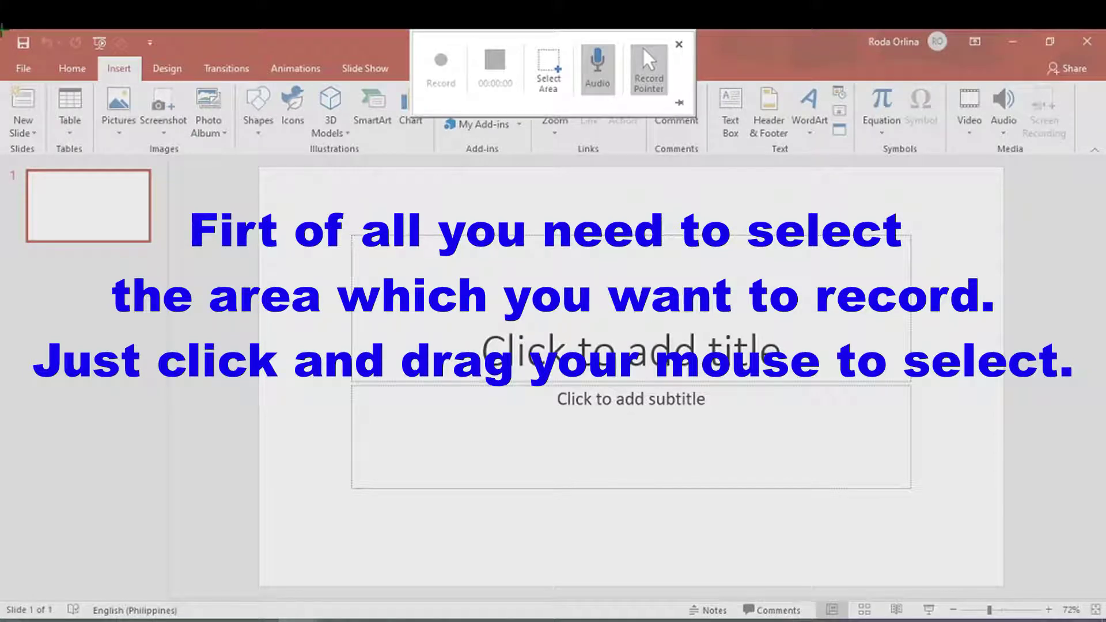
mouse_move(2, 29)
mouse_down()
mouse_move(91, 311)
mouse_move(714, 609)
mouse_move(1101, 609)
mouse_up()
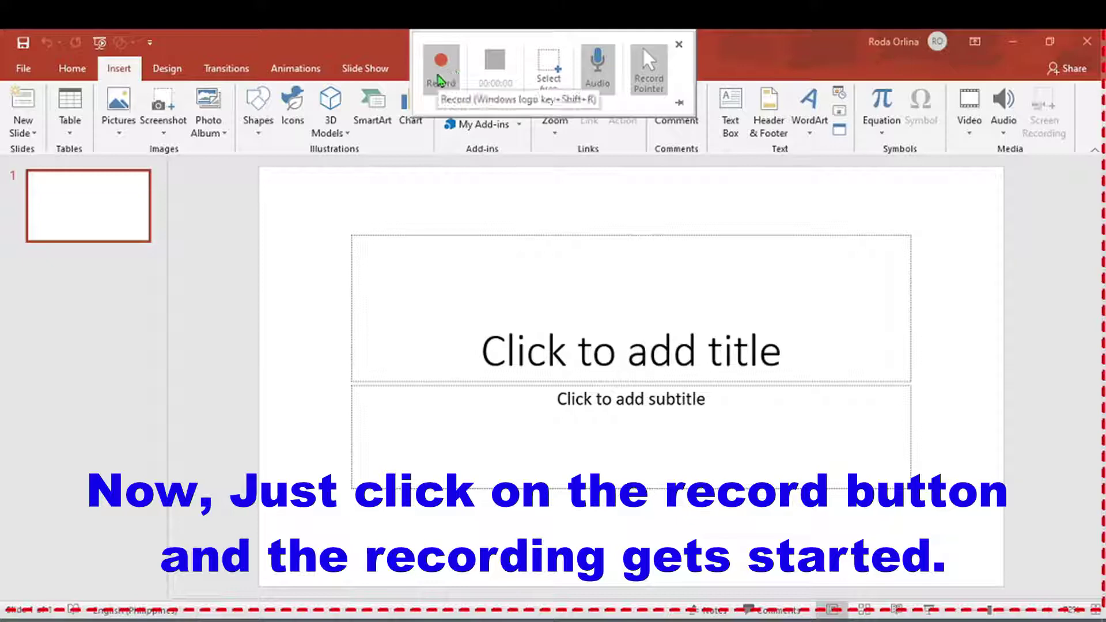
click(439, 81)
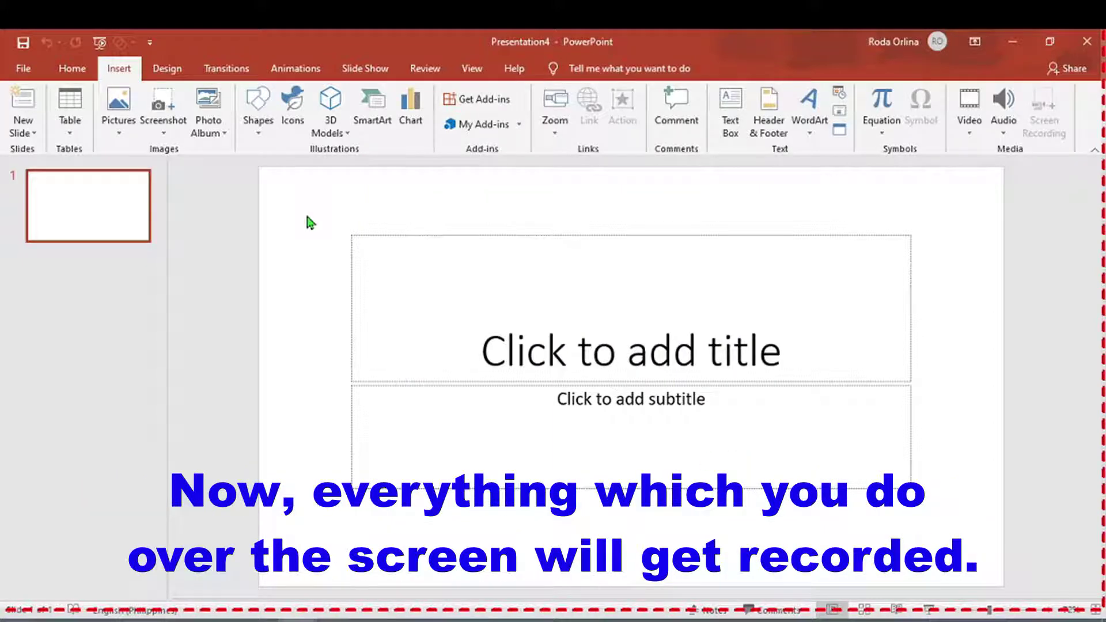
right_click(307, 217)
mouse_move(381, 277)
text(tree)
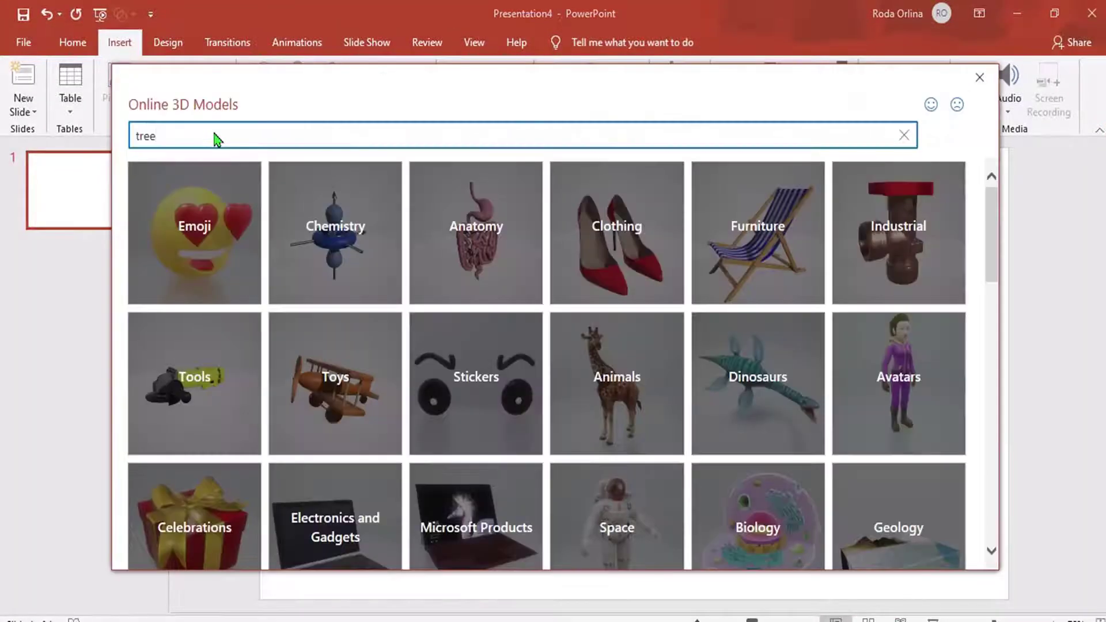
- Search online 3D models for 'tree' and insert the red autumn tree onto the slide
key(Return)
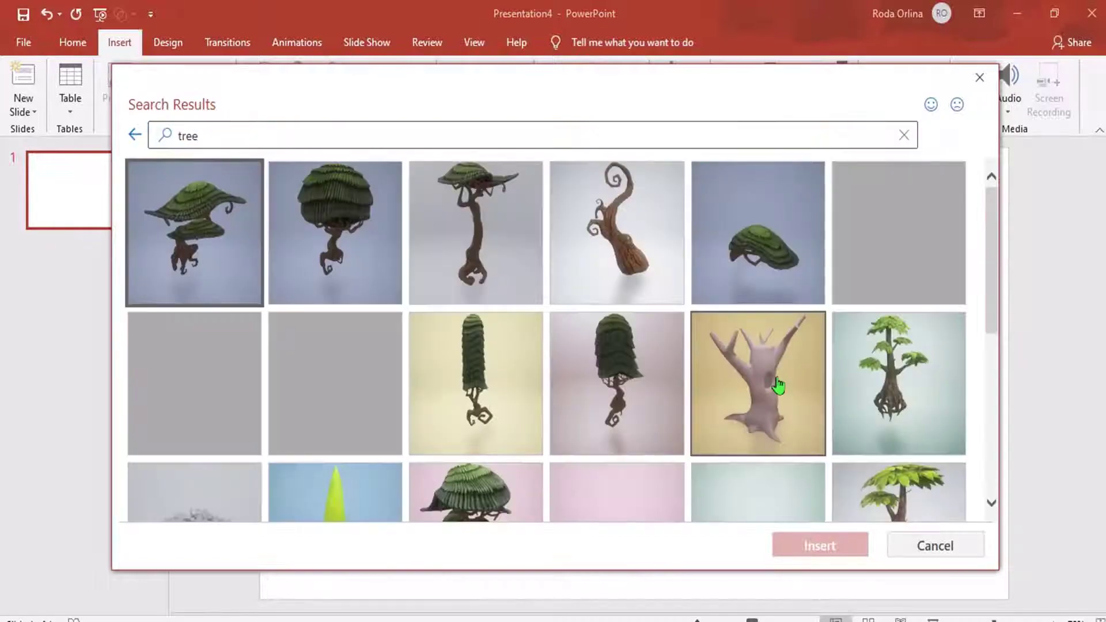
scroll(755, 414, down, 4)
scroll(776, 420, down, 2)
scroll(831, 383, down, 3)
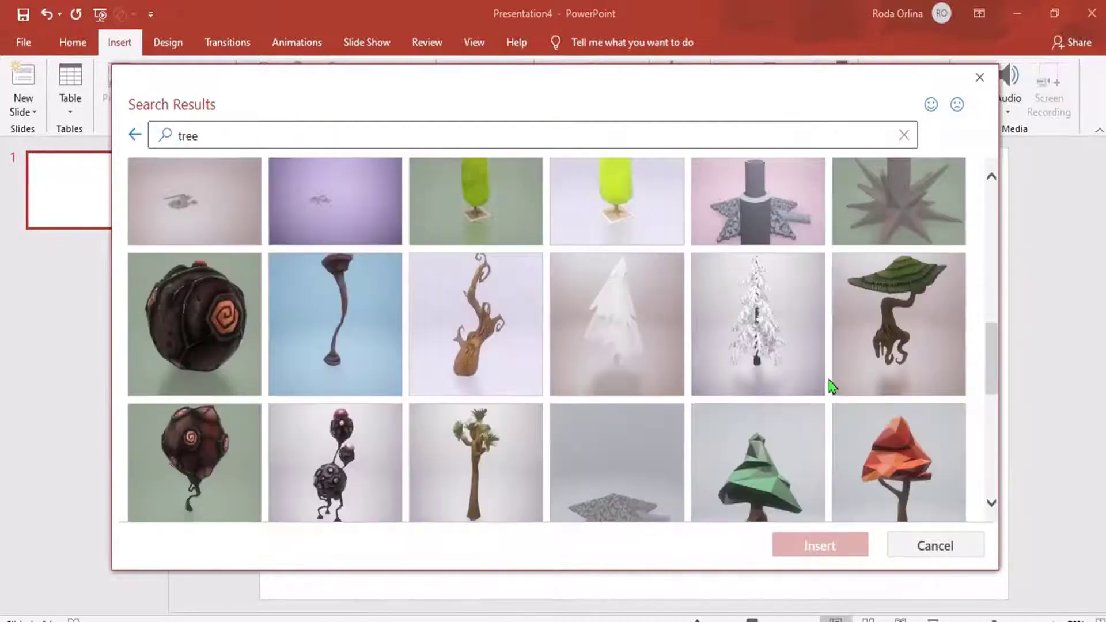
scroll(831, 390, down, 2)
scroll(782, 402, down, 3)
scroll(767, 403, down, 1)
scroll(767, 403, down, 2)
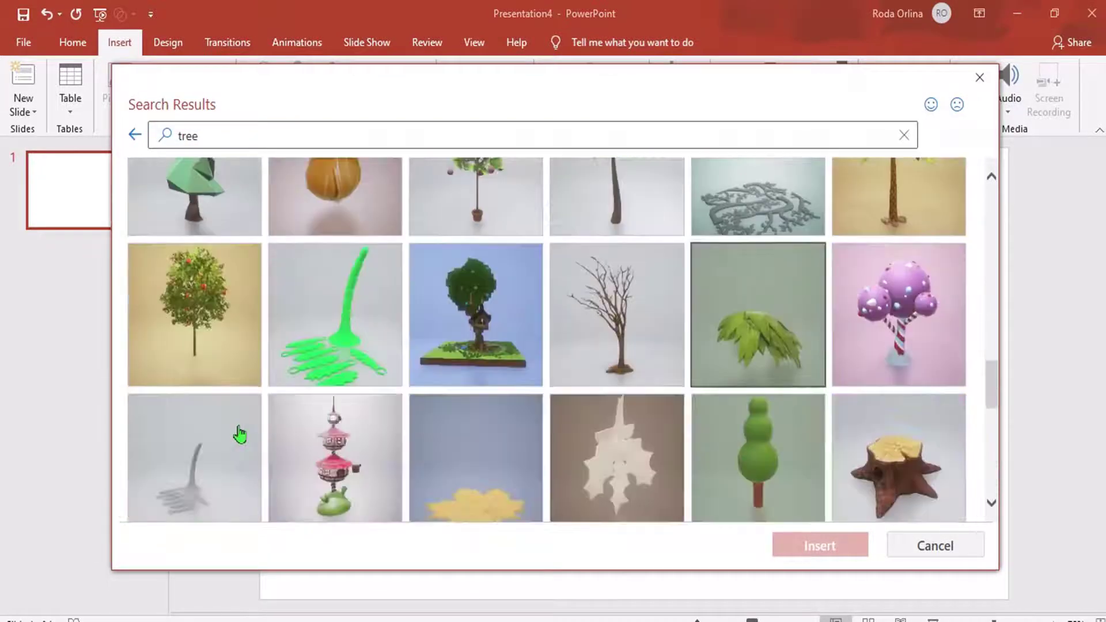
scroll(636, 407, down, 1)
scroll(720, 438, down, 3)
scroll(721, 424, down, 3)
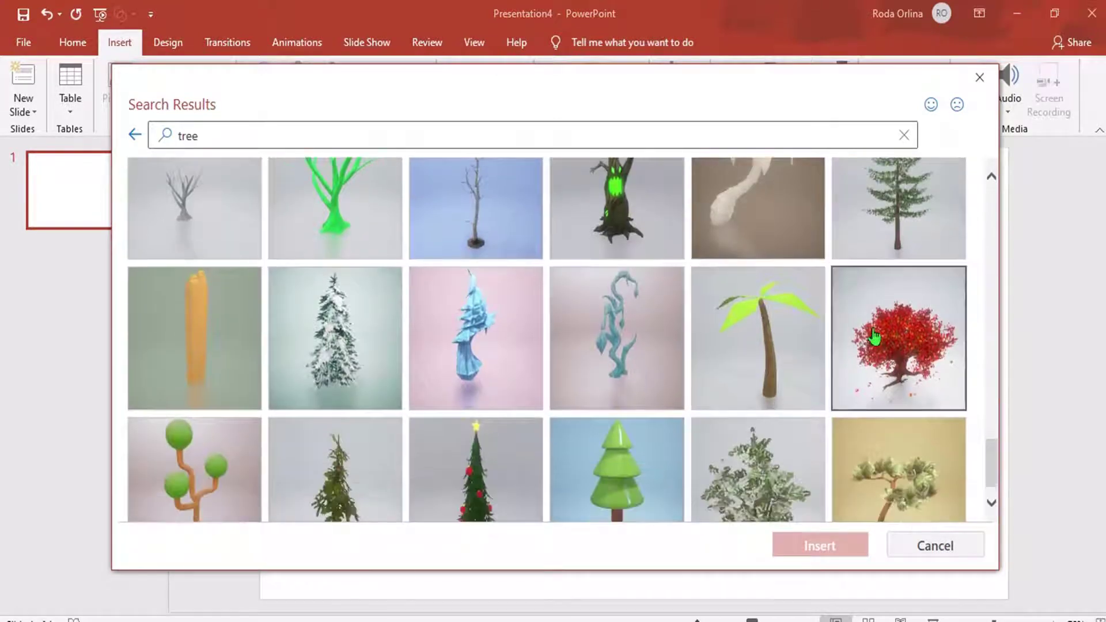
click(870, 337)
click(820, 545)
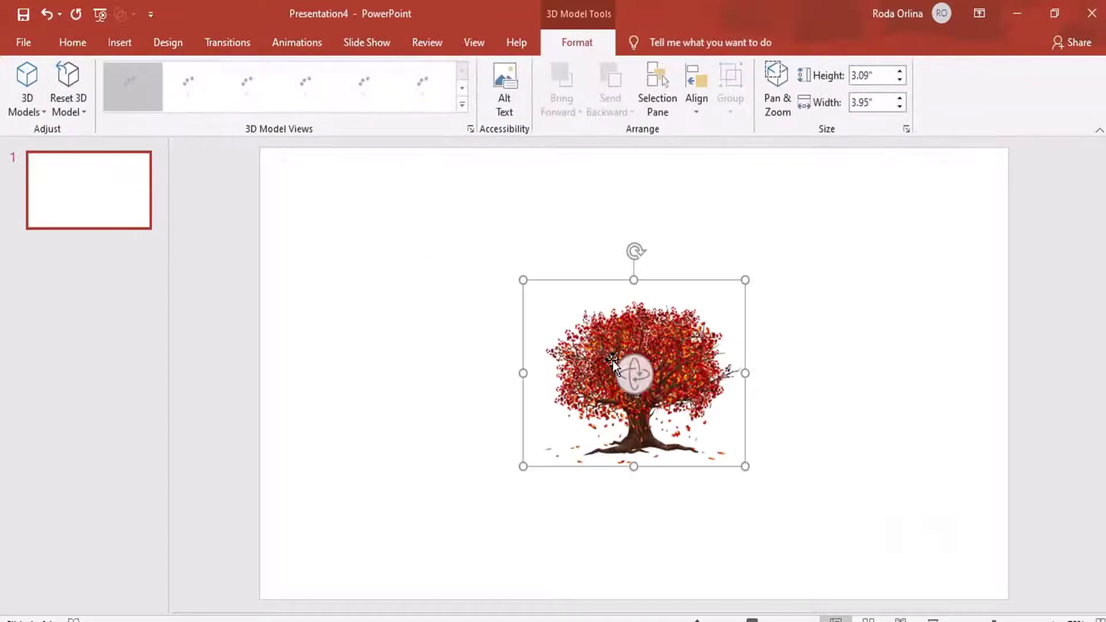
- Crop the tree picture so only its left slice remains
key(Escape)
click(690, 388)
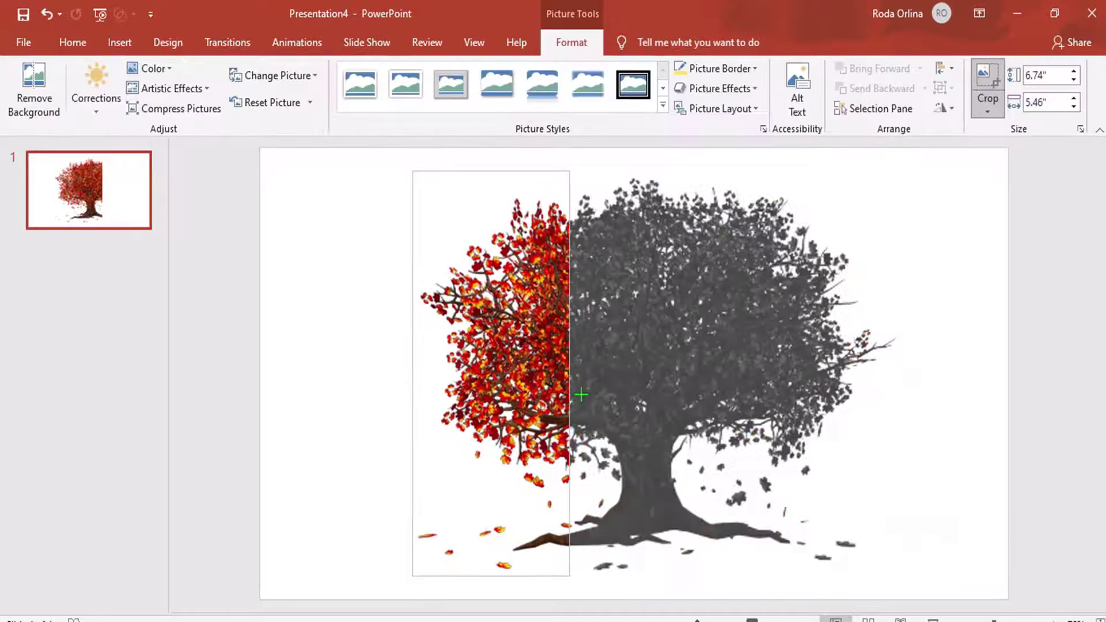
drag(569, 394, 600, 394)
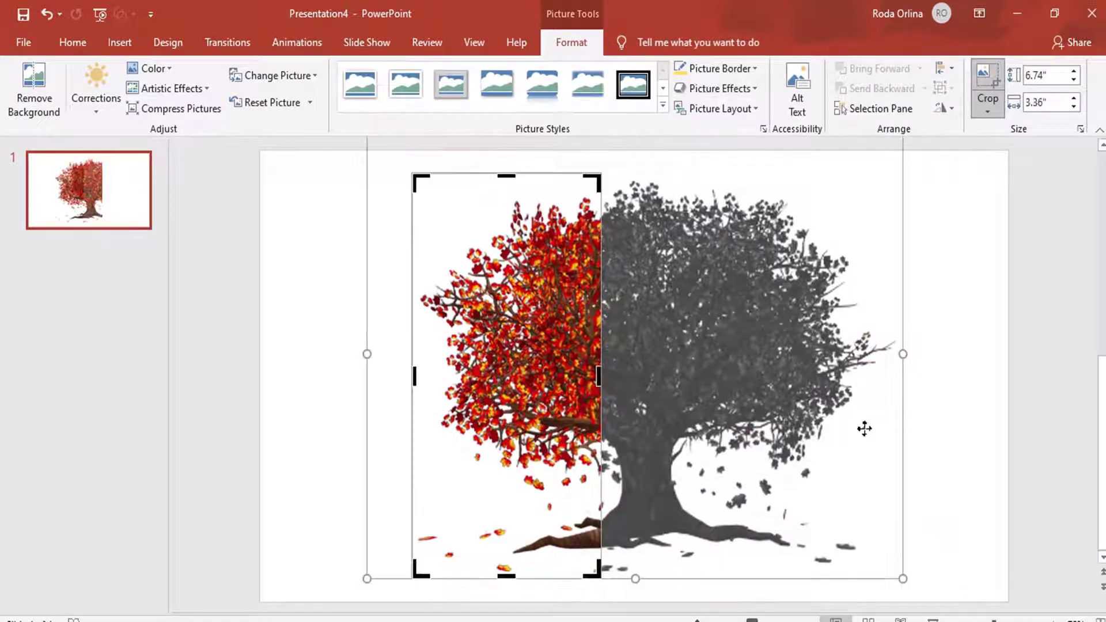
click(980, 401)
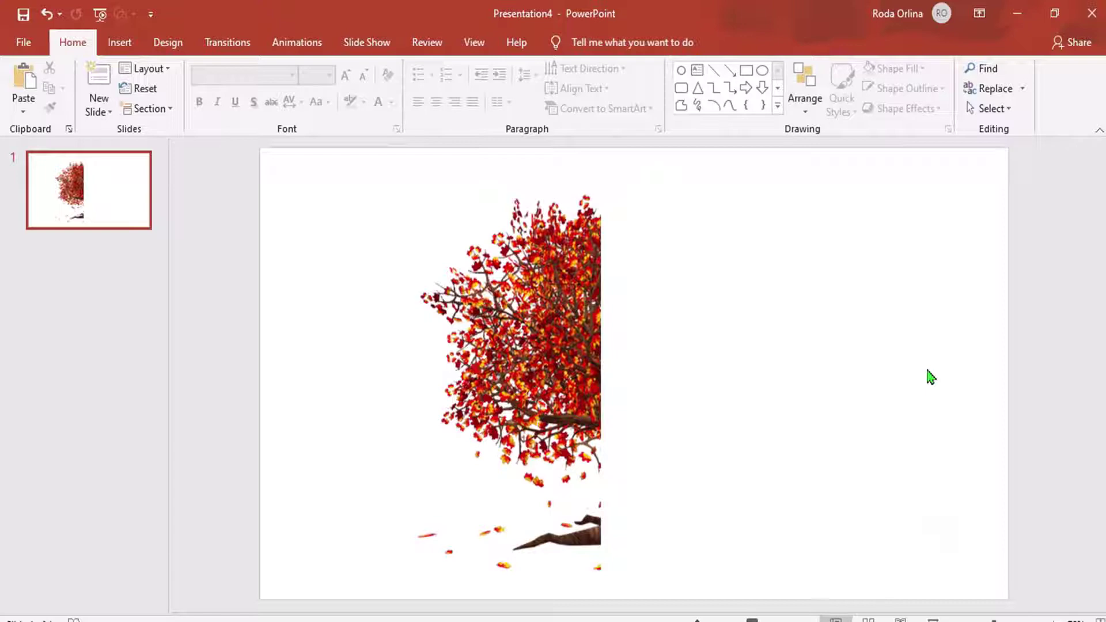
- Paste a fresh copy of the tree and crop it down to a middle slice
key(ctrl+v)
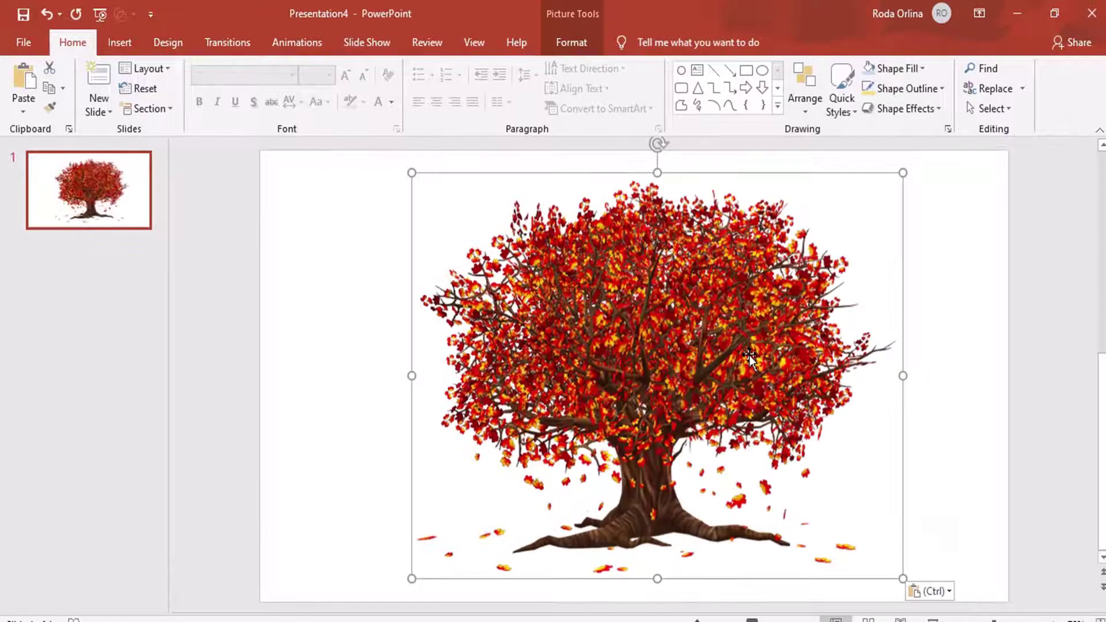
click(570, 42)
click(987, 86)
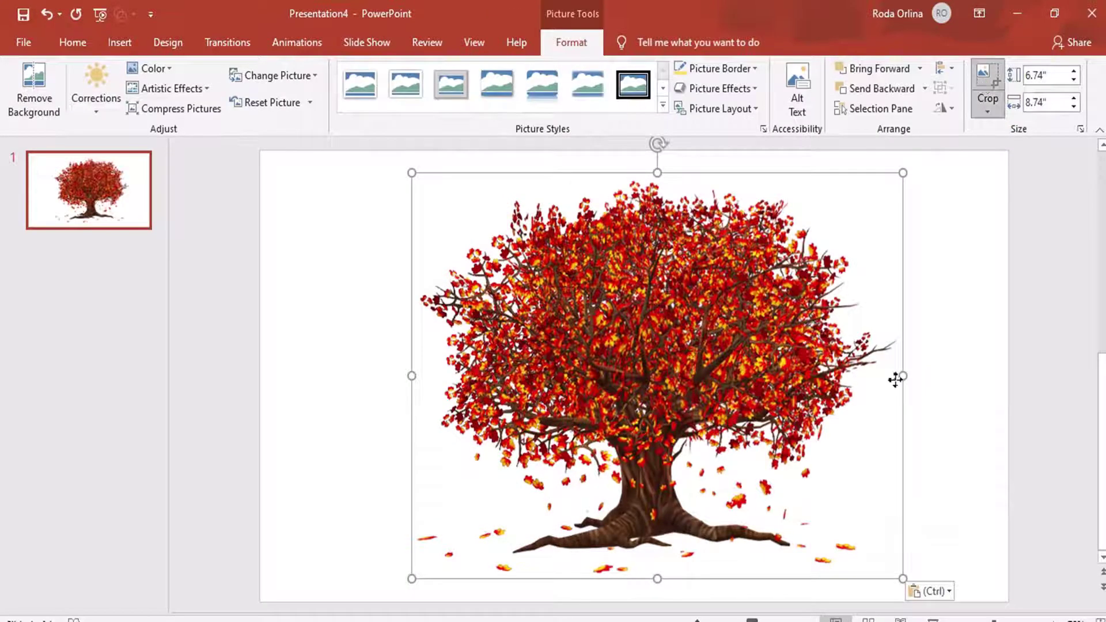
mouse_move(413, 378)
mouse_down()
mouse_move(619, 377)
mouse_move(600, 377)
mouse_up()
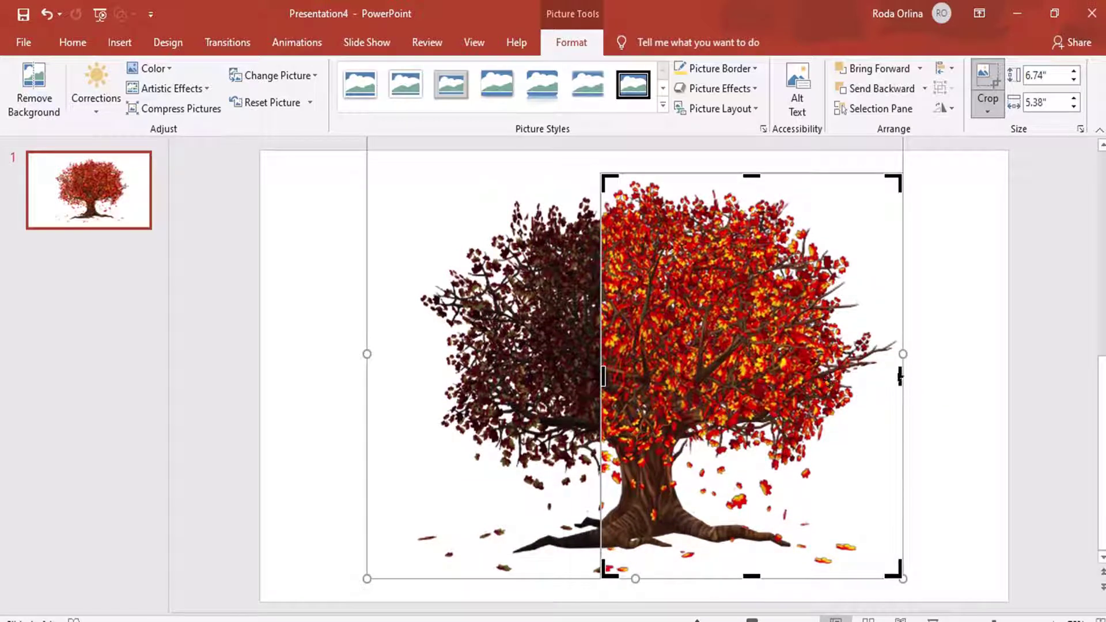
mouse_move(901, 375)
mouse_down()
mouse_move(730, 382)
mouse_move(746, 385)
mouse_up()
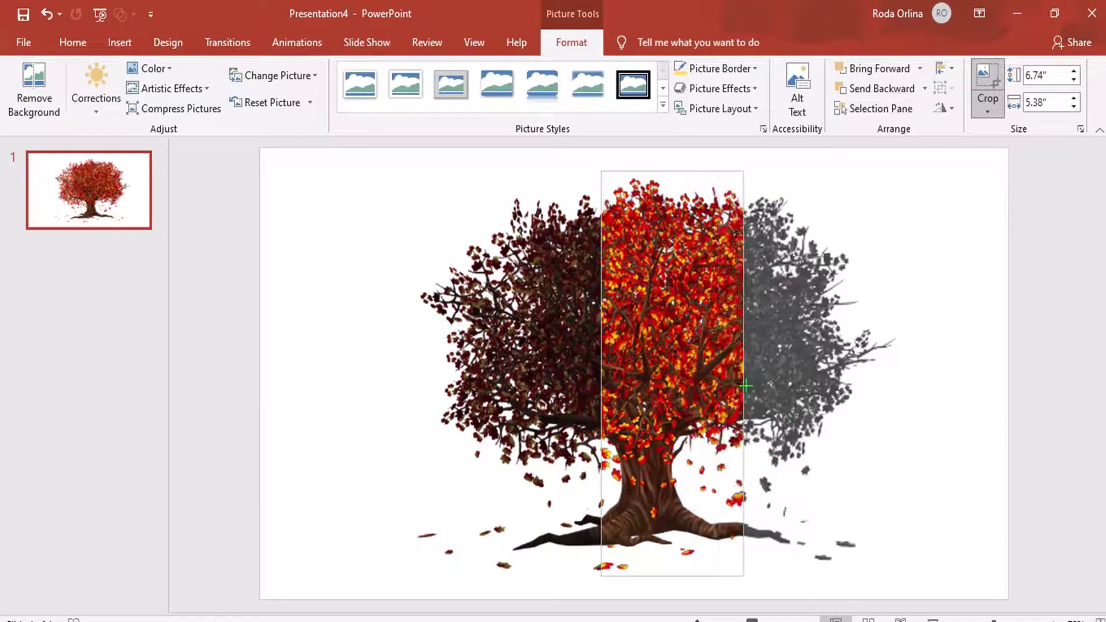
click(808, 335)
- Apply the thick gold frame picture style to all three tree pieces together
click(809, 335)
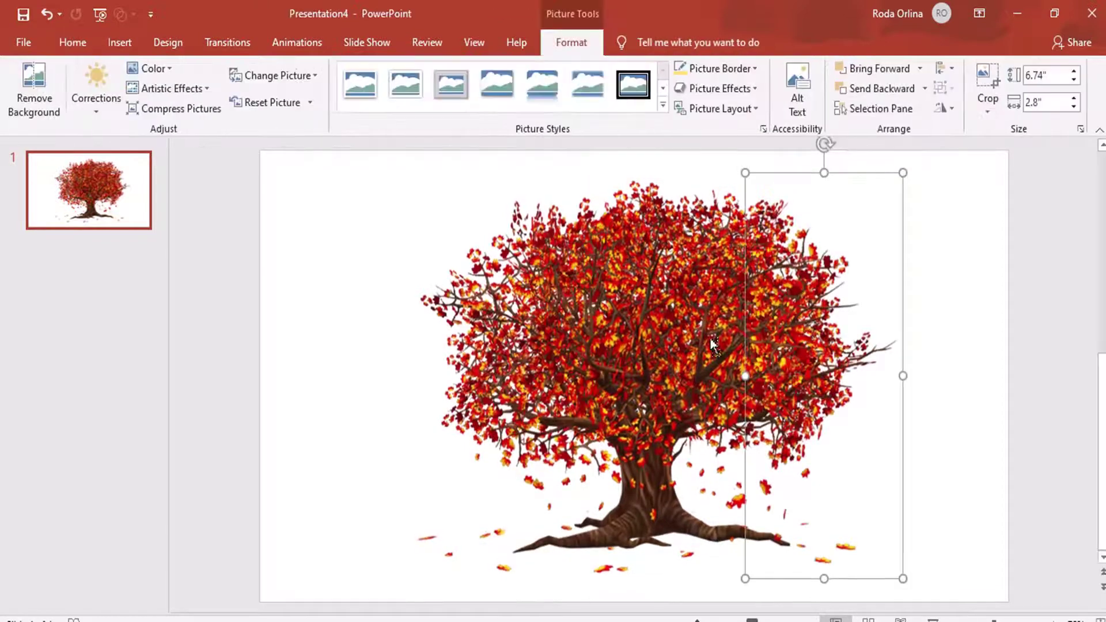
shift+click(657, 346)
shift+click(544, 372)
click(678, 69)
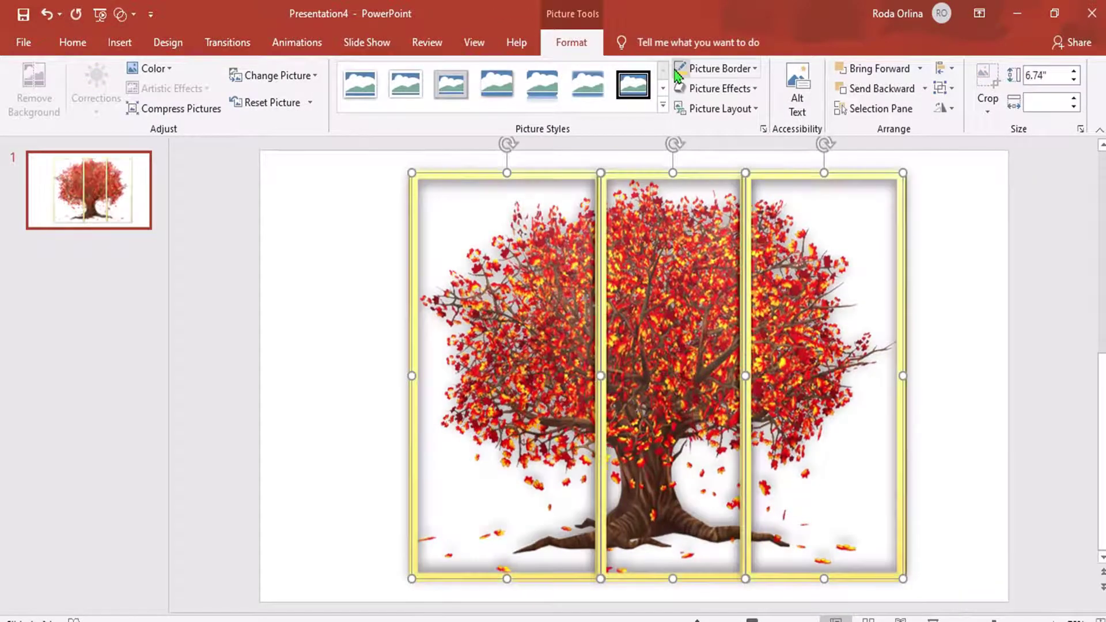
- Move the left and middle tree panels leftward so the three panels are spaced apart
click(952, 343)
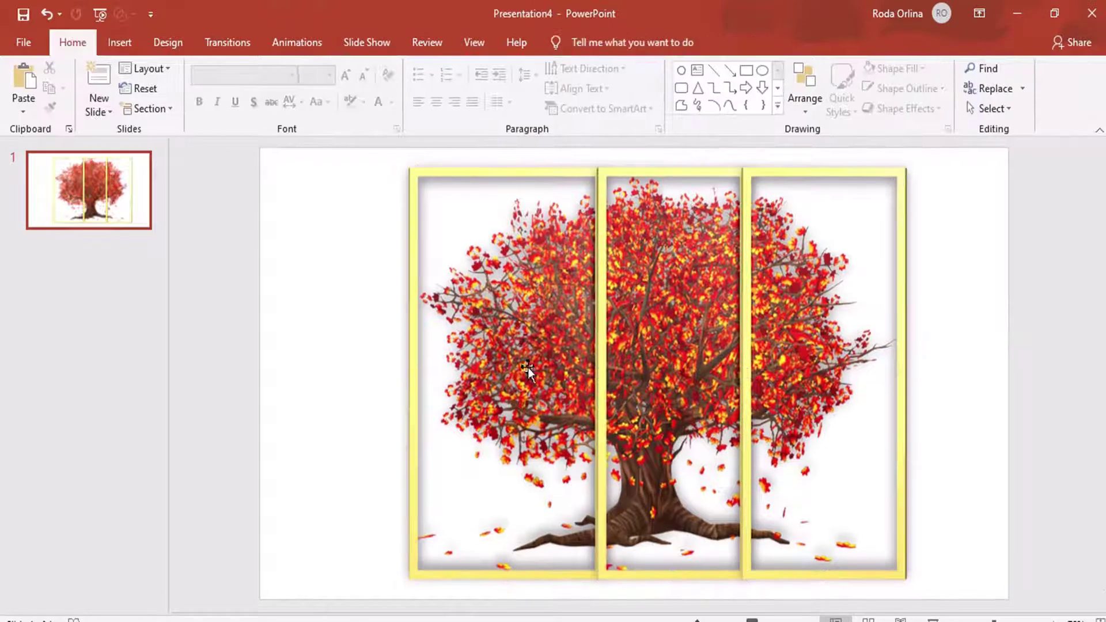
click(536, 426)
drag(535, 426, 451, 420)
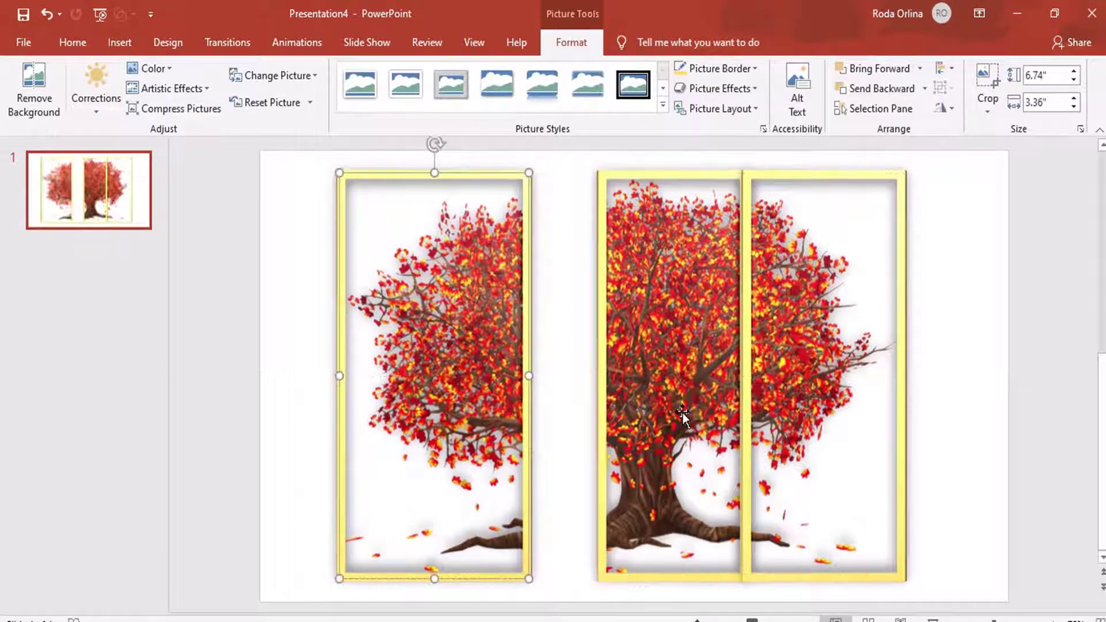
drag(683, 415, 640, 410)
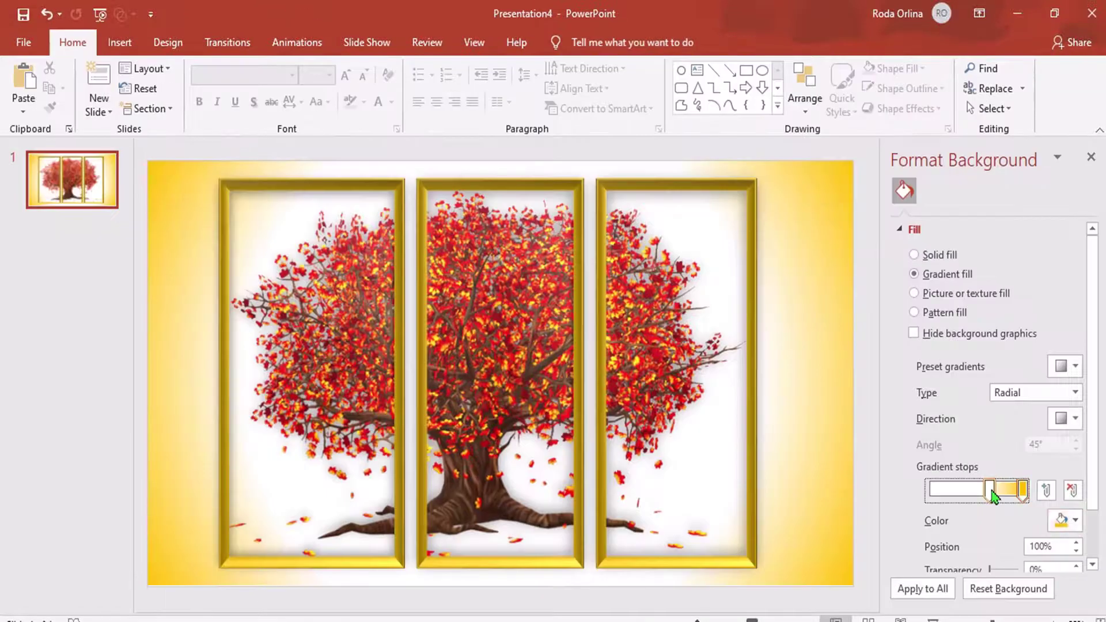
- Make the middle stop of the radial gradient background yellow
click(989, 490)
click(1064, 520)
click(1015, 463)
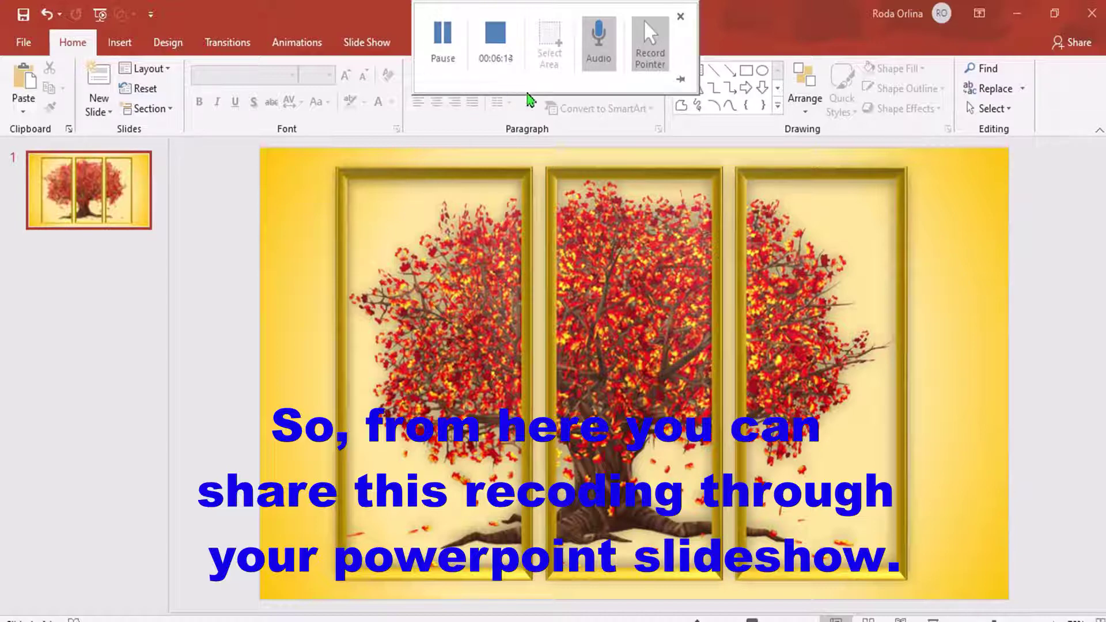
- Stop the recording, then play the inserted clip, skip near its end, and pause
click(488, 65)
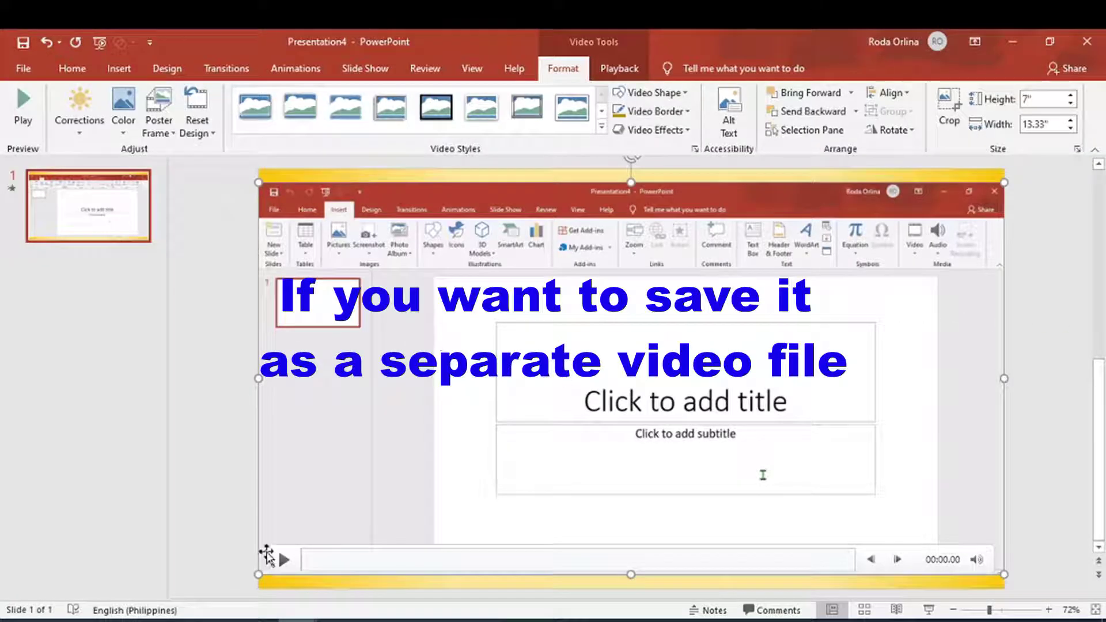
click(283, 561)
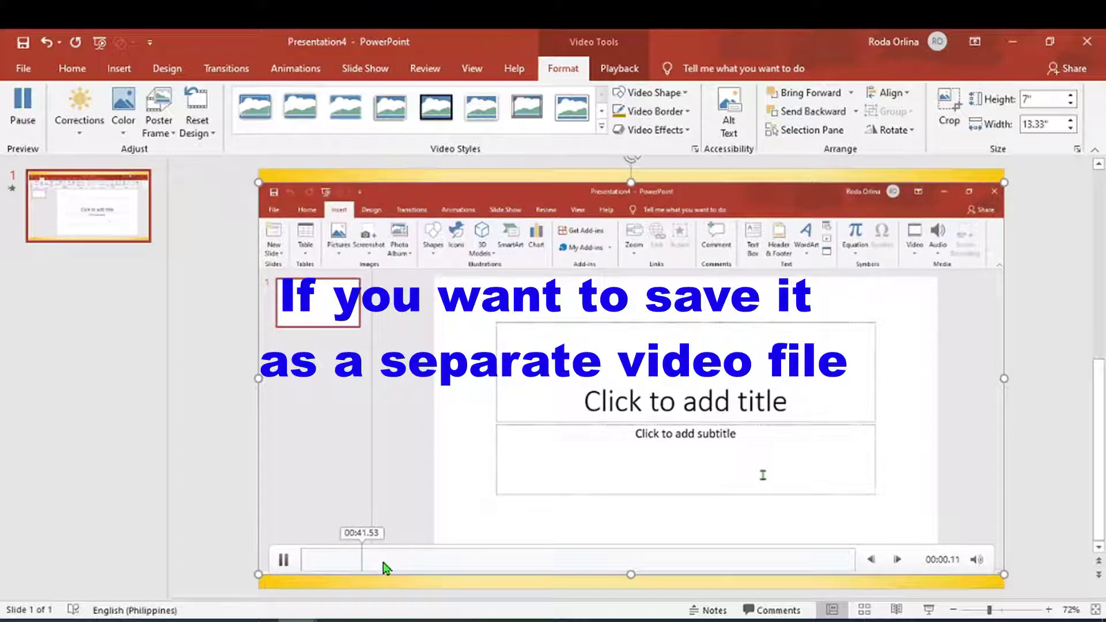
click(766, 559)
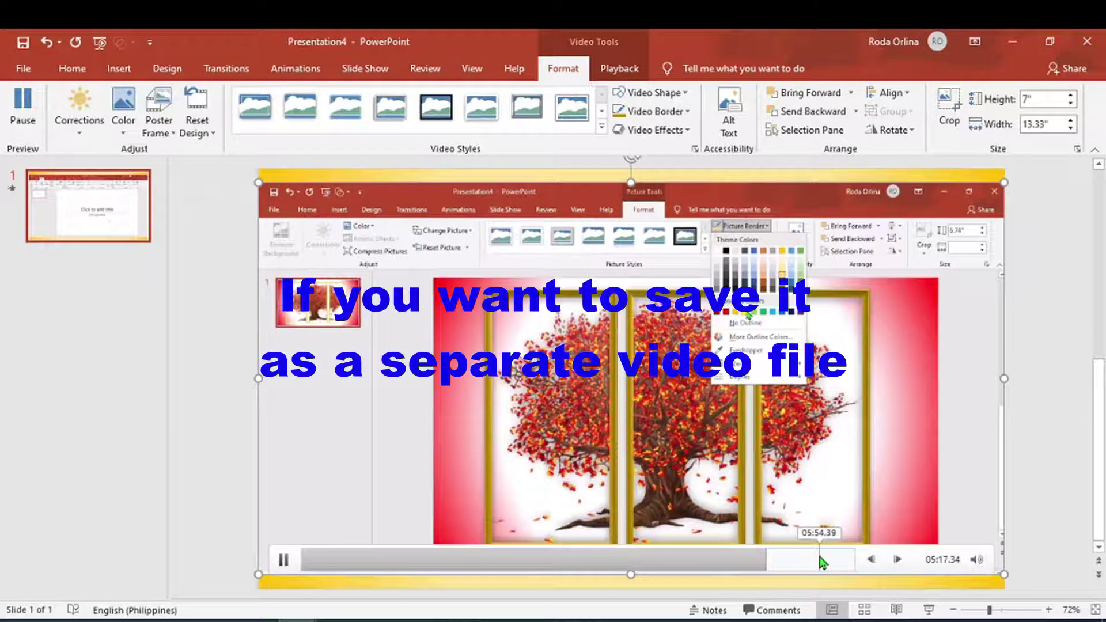
click(819, 560)
click(283, 560)
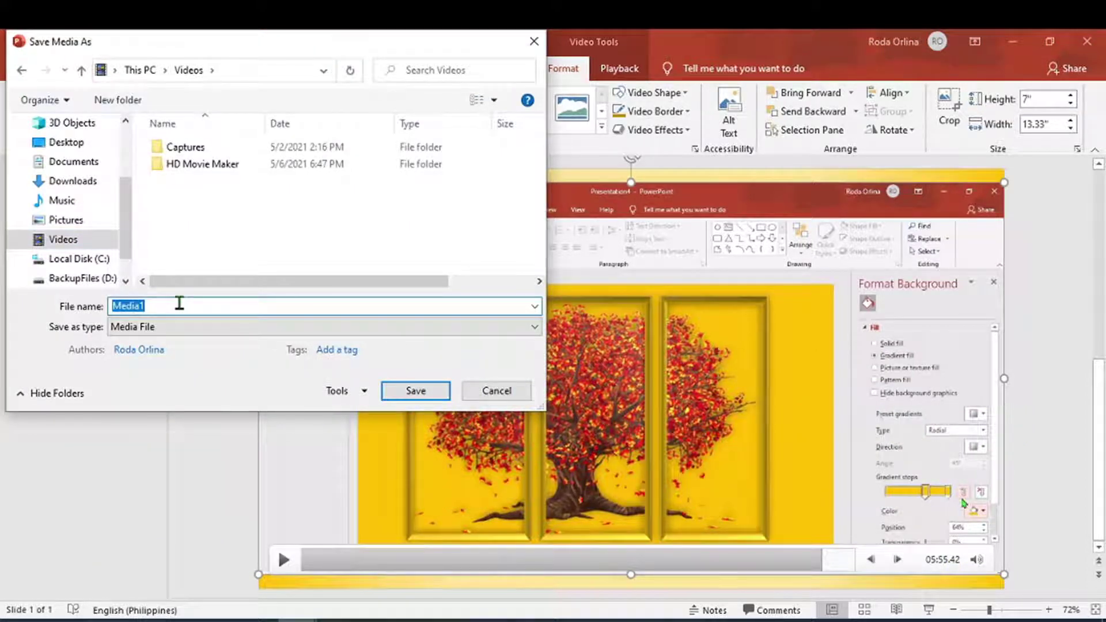
- Name the saved recording 'PPT tree 1'
text(PPT tr)
text(ee 1)
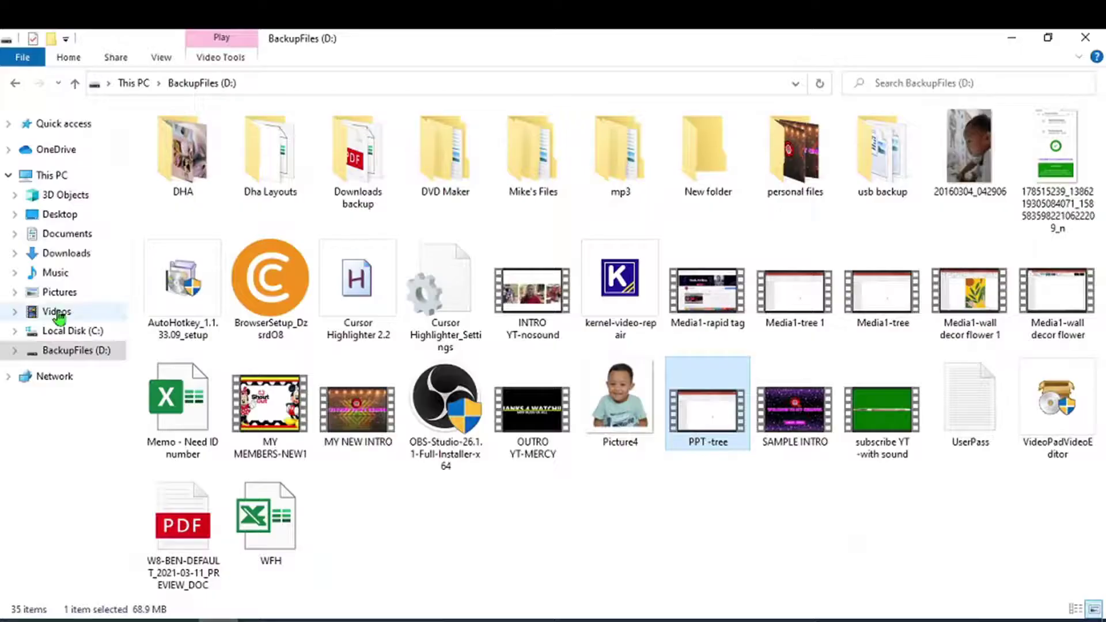
- Open the PPT -tree video from the BackupFiles (D:) drive
click(76, 349)
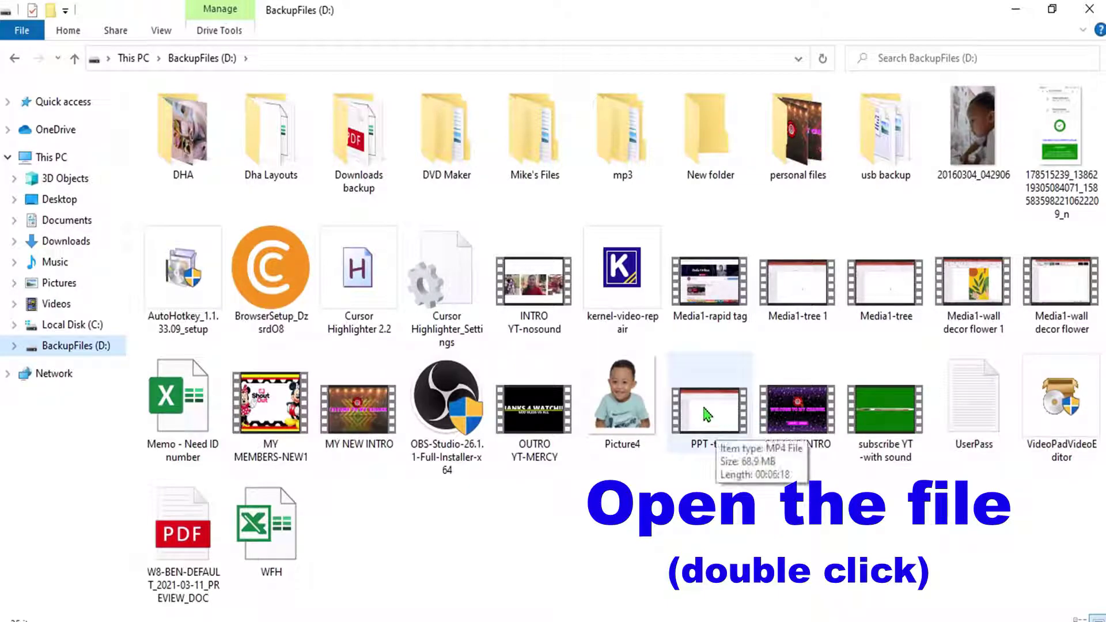
click(727, 422)
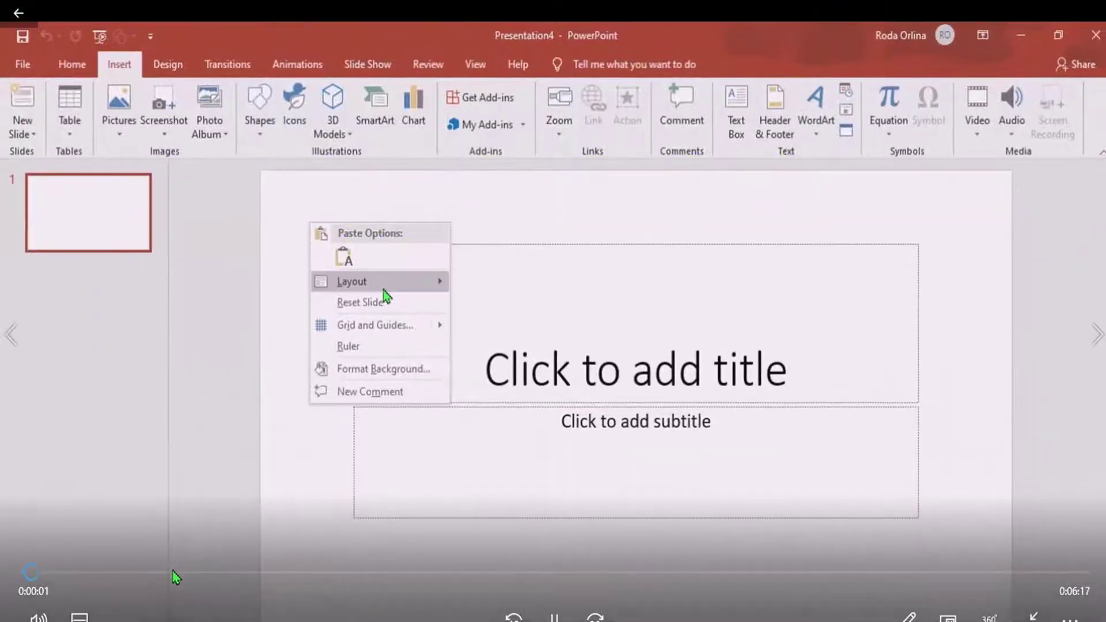
- Skip through the PPT -tree video to the finished three-panel tree at 5:38 and pause
click(176, 572)
click(272, 572)
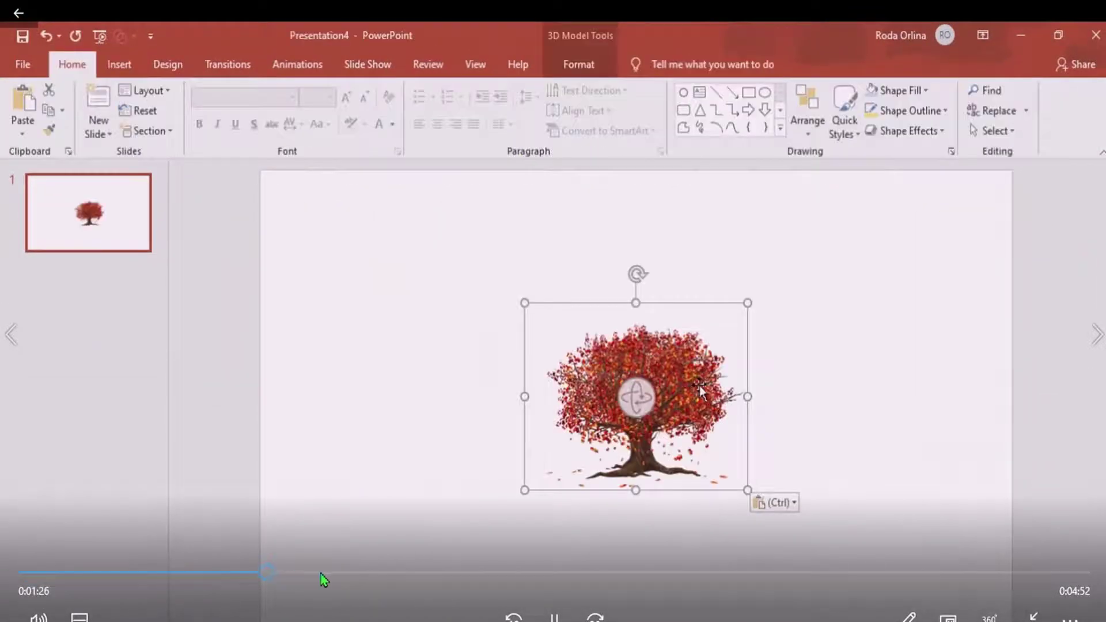
click(472, 572)
click(526, 572)
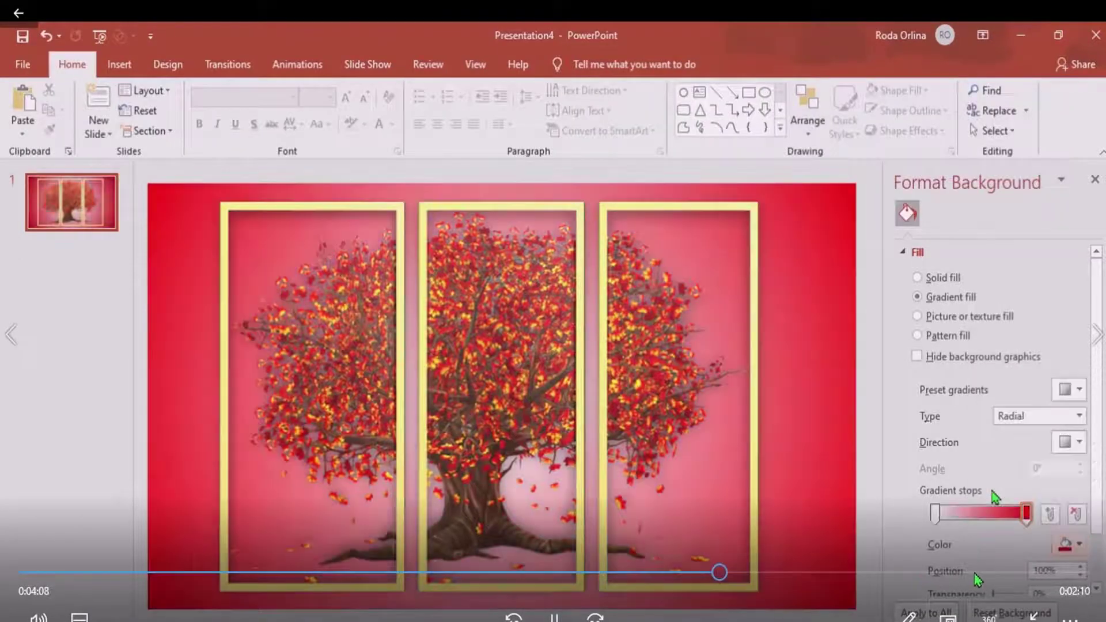
click(967, 573)
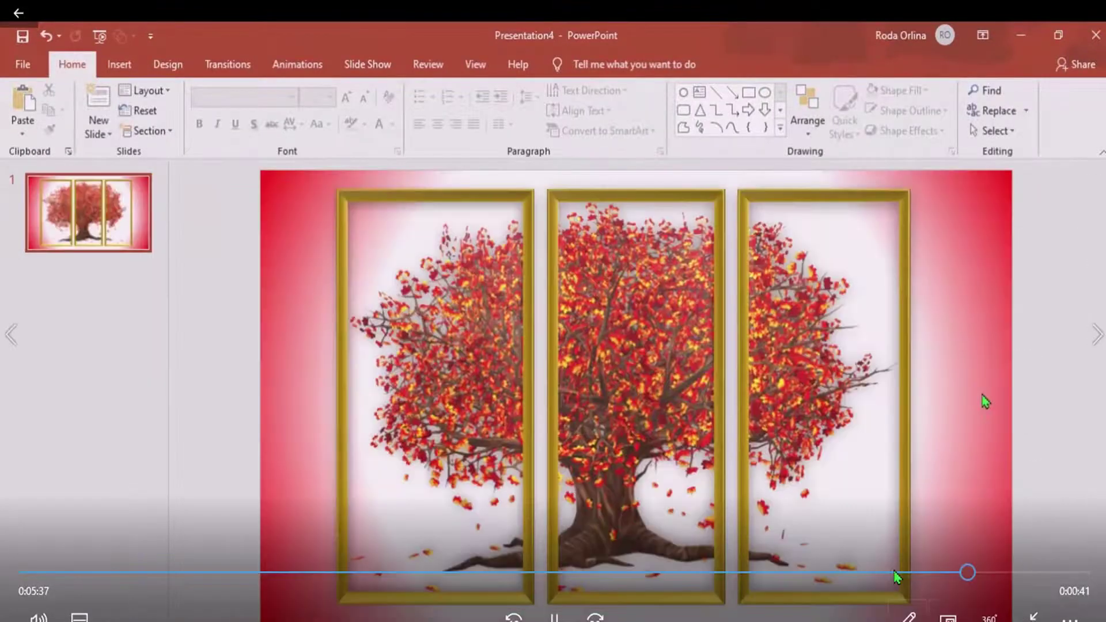
click(554, 616)
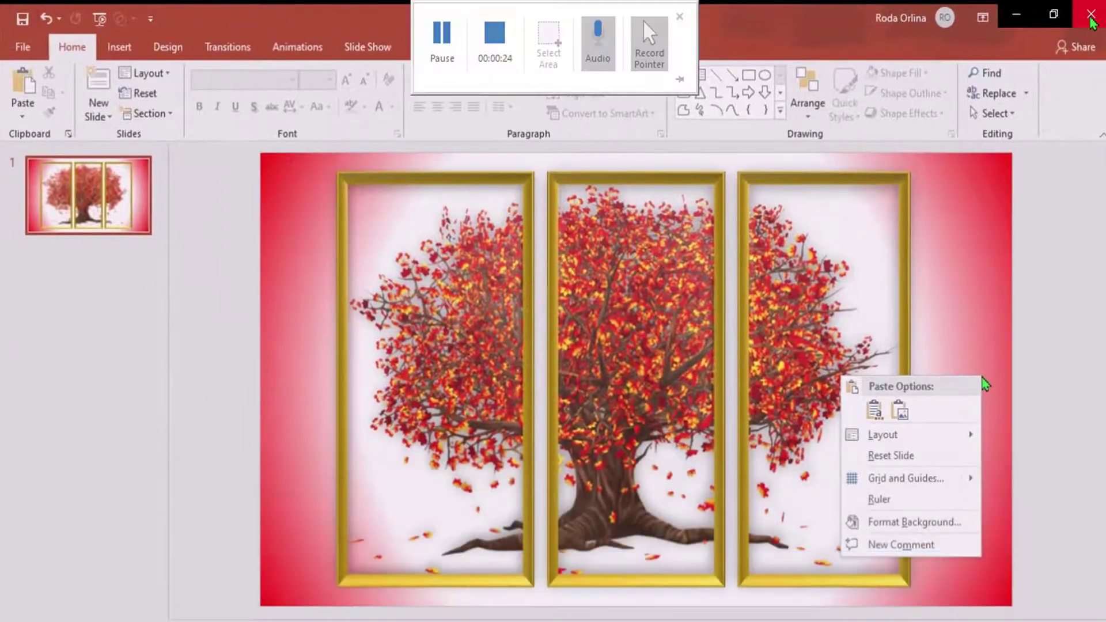
click(1088, 17)
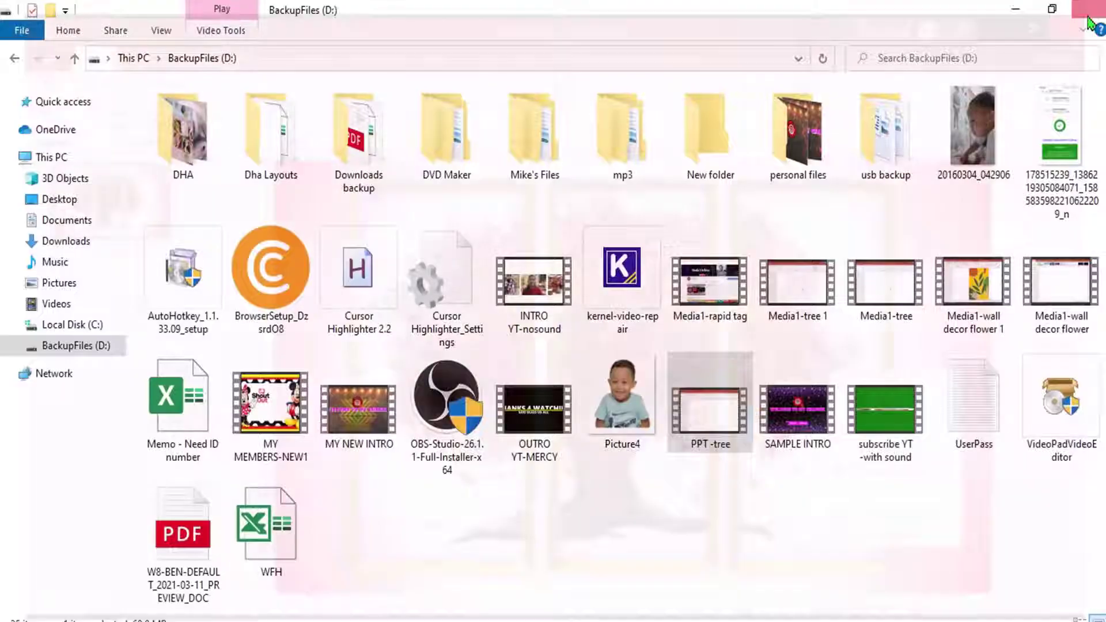